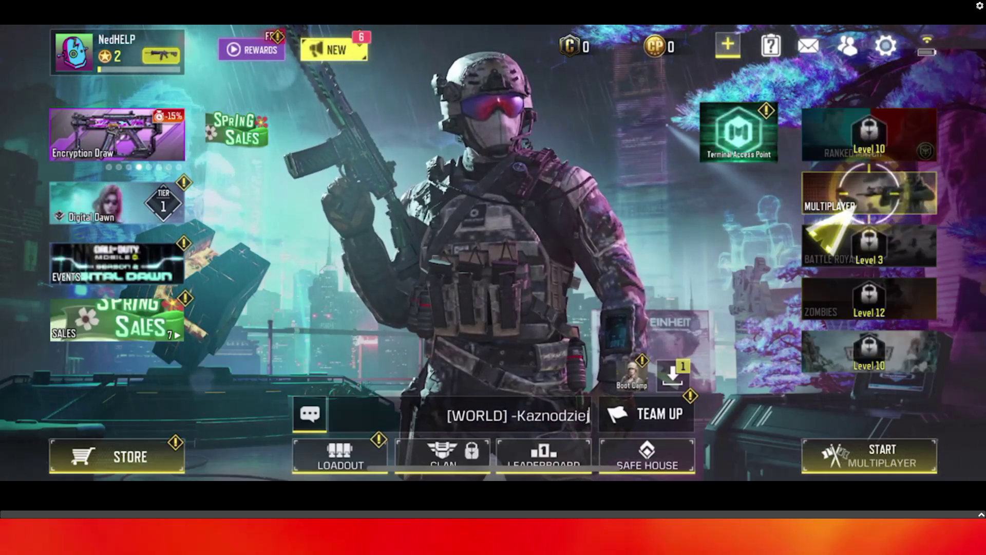
Step: Enter the game's settings from the lobby gear icon
{"action": "left_click", "coordinate": [886, 45]}
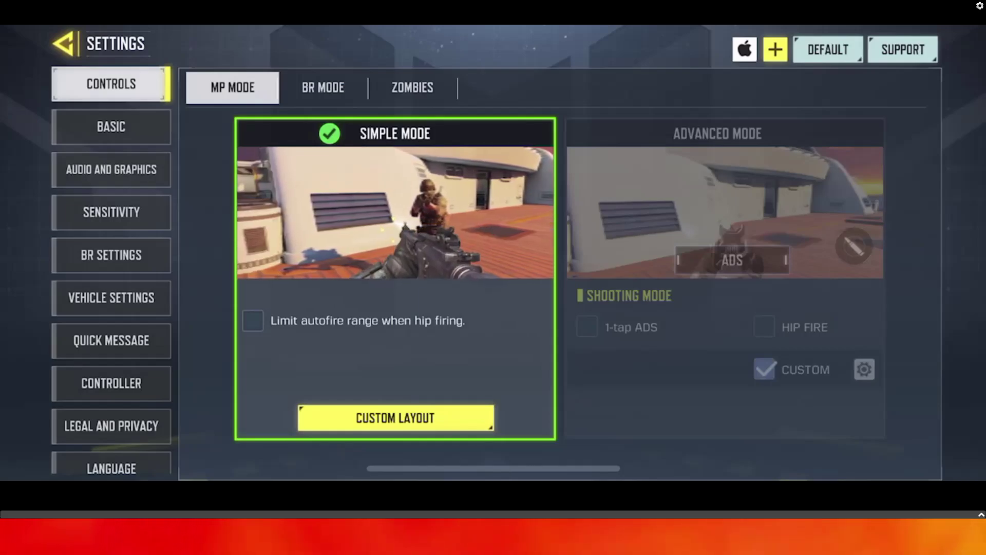
Step: Show the Audio page of Audio and Graphics, where Voice Chat and Microphone are ON
{"action": "left_click", "coordinate": [111, 169]}
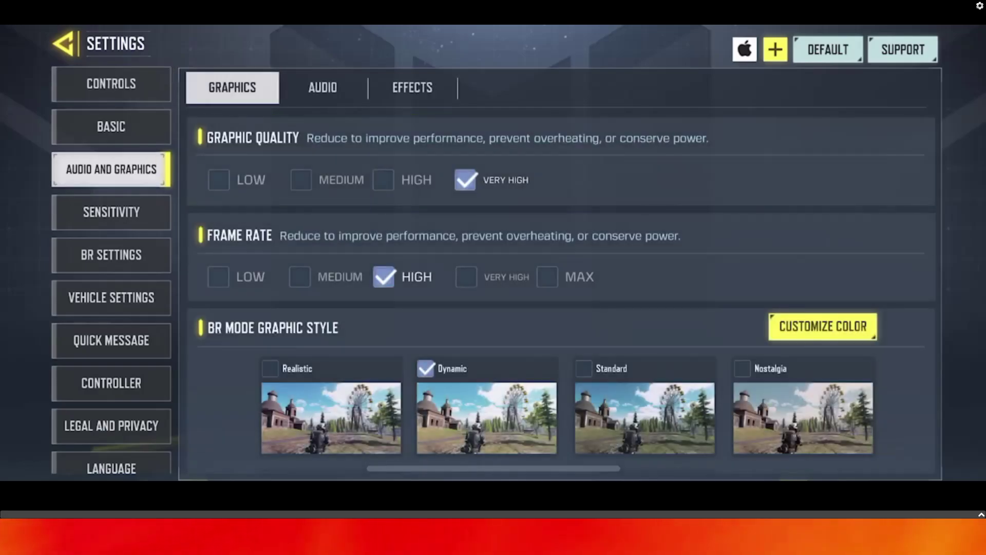
{"action": "left_click", "coordinate": [322, 87]}
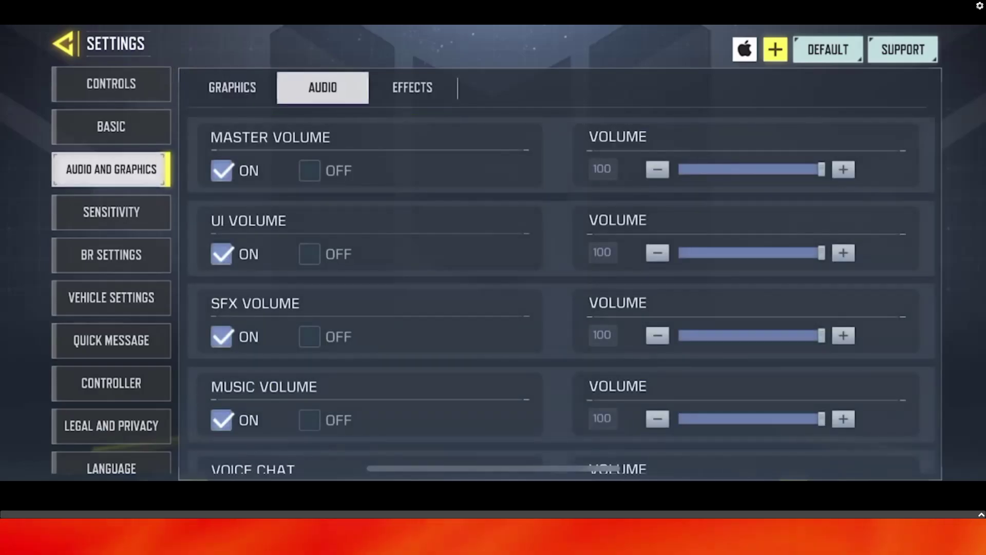
{"action": "scroll", "coordinate": [561, 293], "scroll_direction": "down", "scroll_amount": 1}
{"action": "scroll", "coordinate": [561, 293], "scroll_direction": "down", "scroll_amount": 1}
{"action": "scroll", "coordinate": [561, 294], "scroll_direction": "down", "scroll_amount": 1}
{"action": "scroll", "coordinate": [561, 293], "scroll_direction": "down", "scroll_amount": 1}
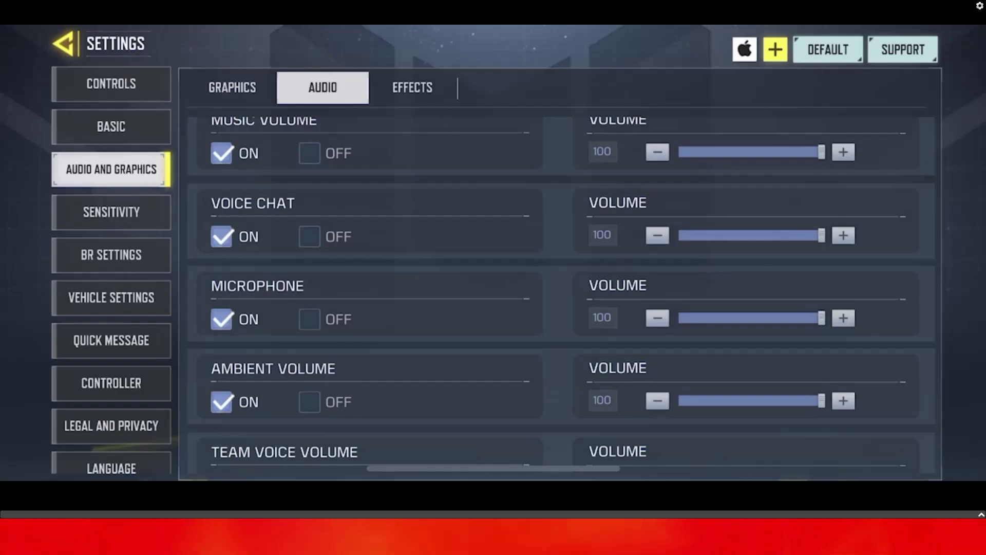
{"action": "scroll", "coordinate": [562, 293], "scroll_direction": "down", "scroll_amount": 3}
{"action": "scroll", "coordinate": [561, 293], "scroll_direction": "down", "scroll_amount": 5}
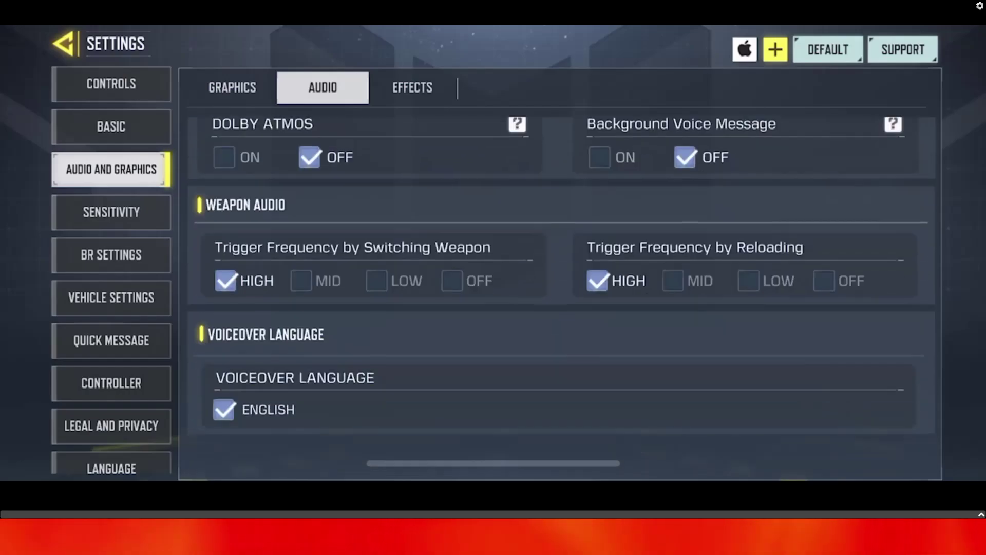
{"action": "scroll", "coordinate": [562, 293], "scroll_direction": "down", "scroll_amount": 3}
Step: Close the game from the app switcher and return to the first home page
{"action": "left_click_drag", "start_coordinate": [493, 466], "coordinate": [574, 271]}
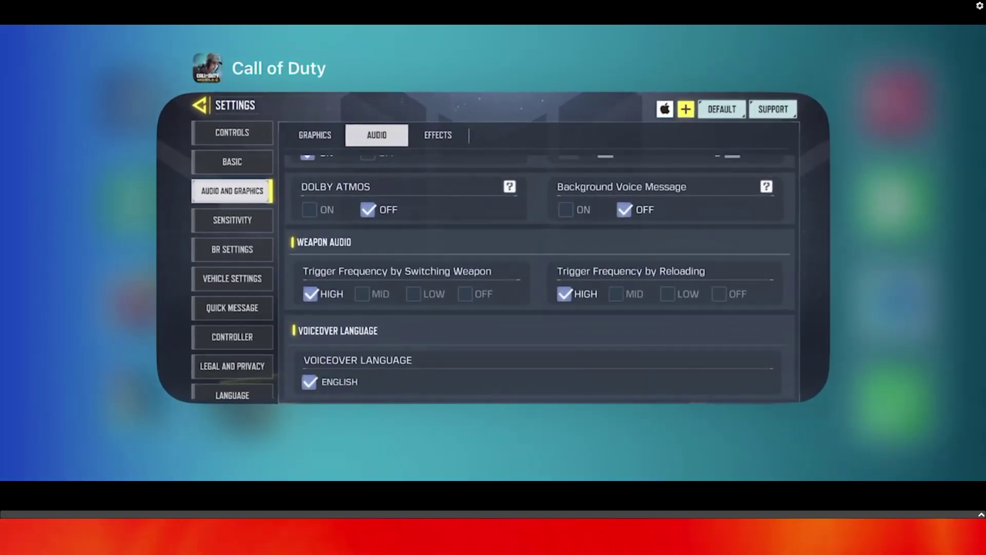
{"action": "left_click_drag", "start_coordinate": [494, 247], "coordinate": [493, 32]}
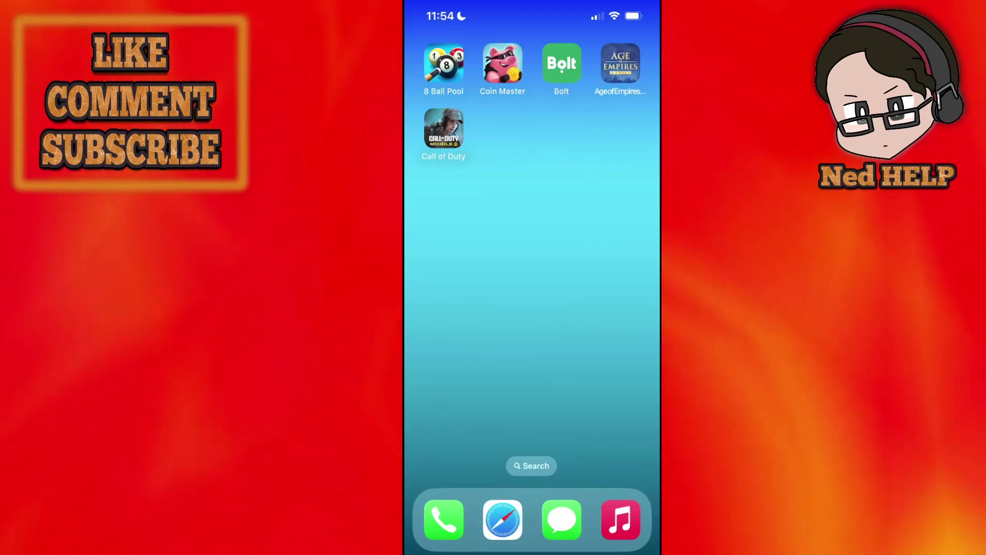
{"action": "left_click_drag", "start_coordinate": [448, 293], "coordinate": [632, 293]}
Step: Search iOS Settings, erasing 'Permissions' and entering 'Call of duty' instead
{"action": "left_click", "coordinate": [562, 326]}
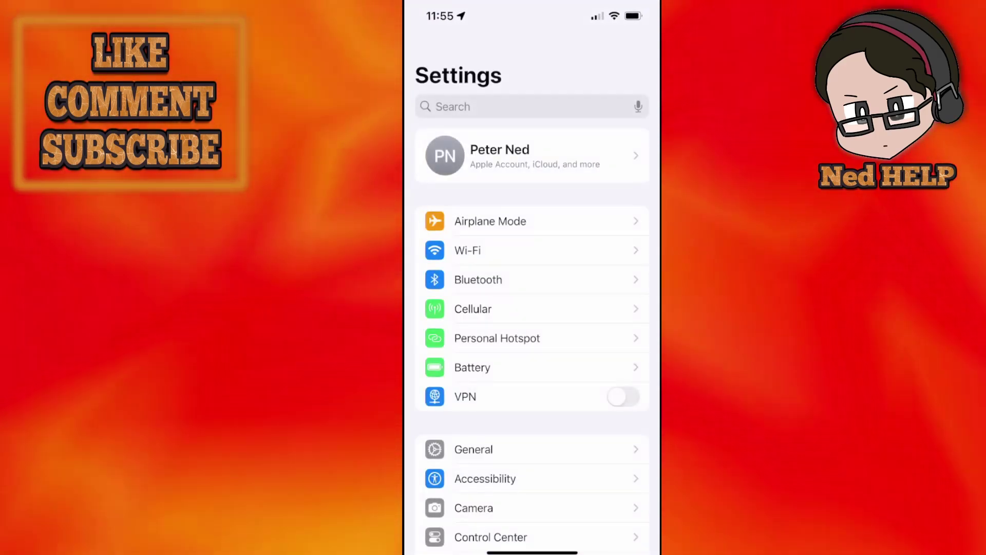
{"action": "left_click", "coordinate": [533, 107]}
{"action": "type", "text": "Pe"}
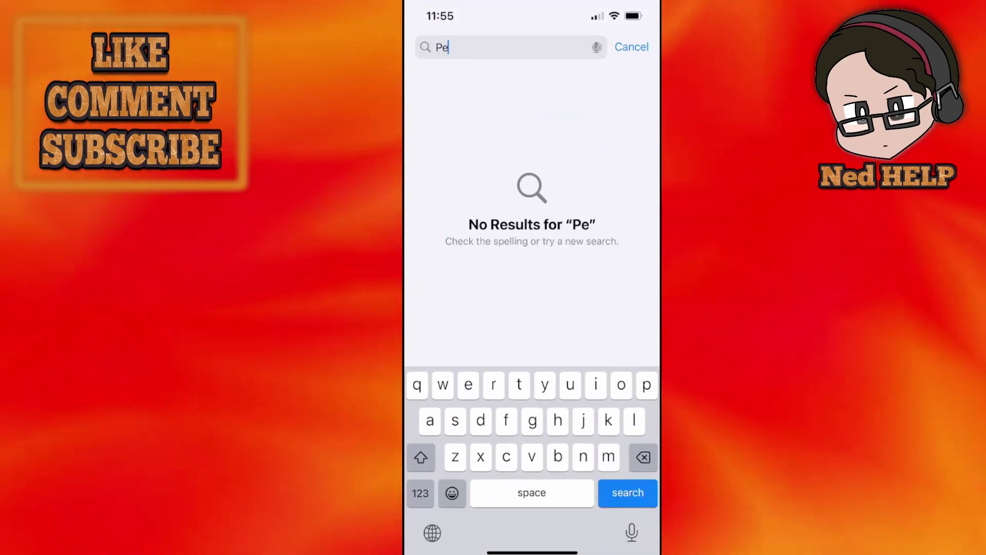
{"action": "type", "text": "rmissions"}
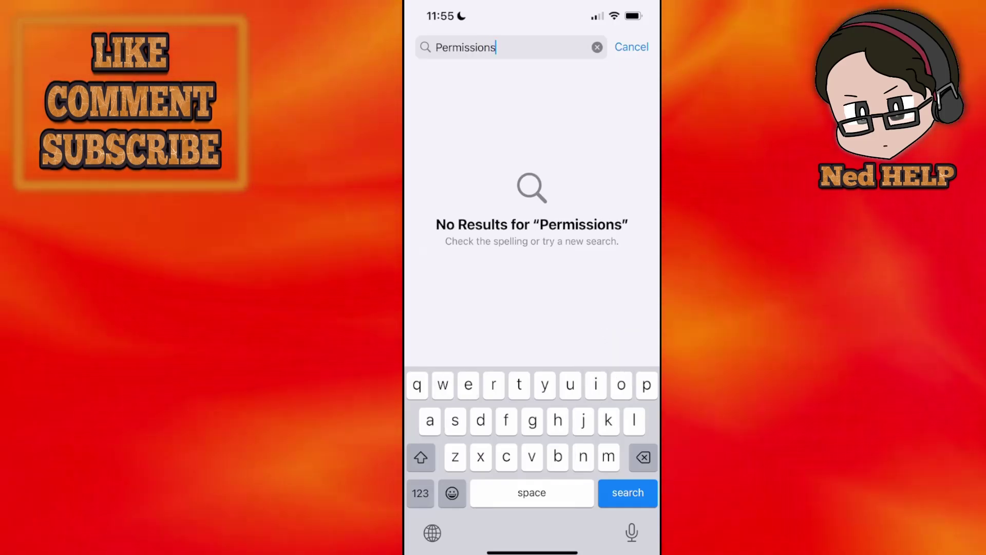
{"action": "key", "text": "BackSpace"}
{"action": "key", "text": "BackSpace"}
{"action": "key", "text": "BackSpace"}
{"action": "key", "text": "BackSpace"}
{"action": "key", "text": "BackSpace"}
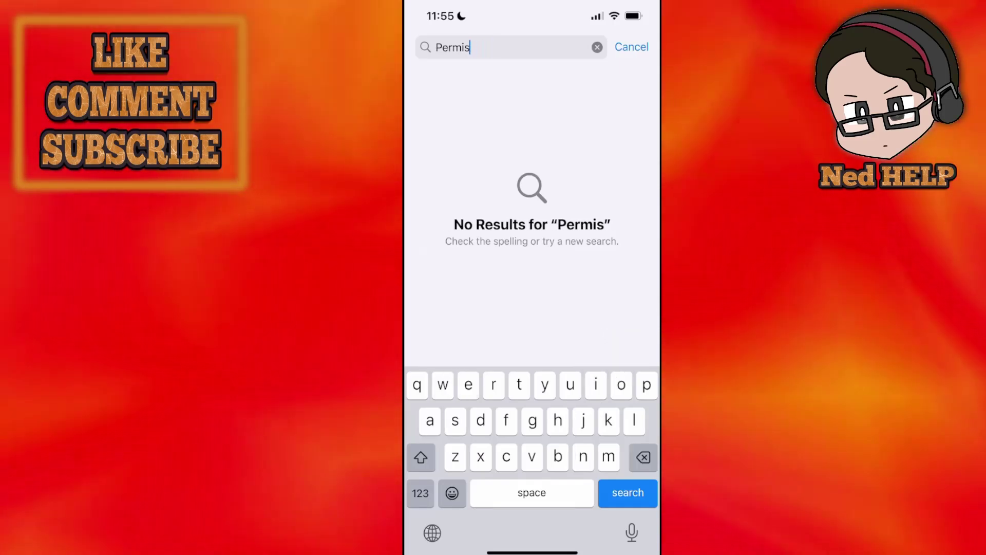
{"action": "key", "text": "BackSpace"}
{"action": "key", "text": "BackSpace"}
{"action": "key", "text": "BackSpace"}
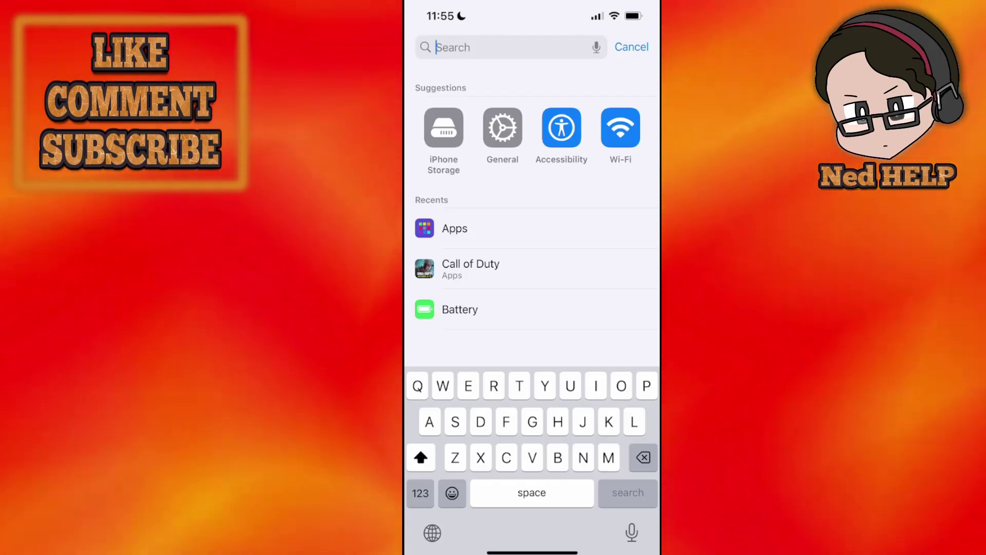
{"action": "type", "text": "Call of"}
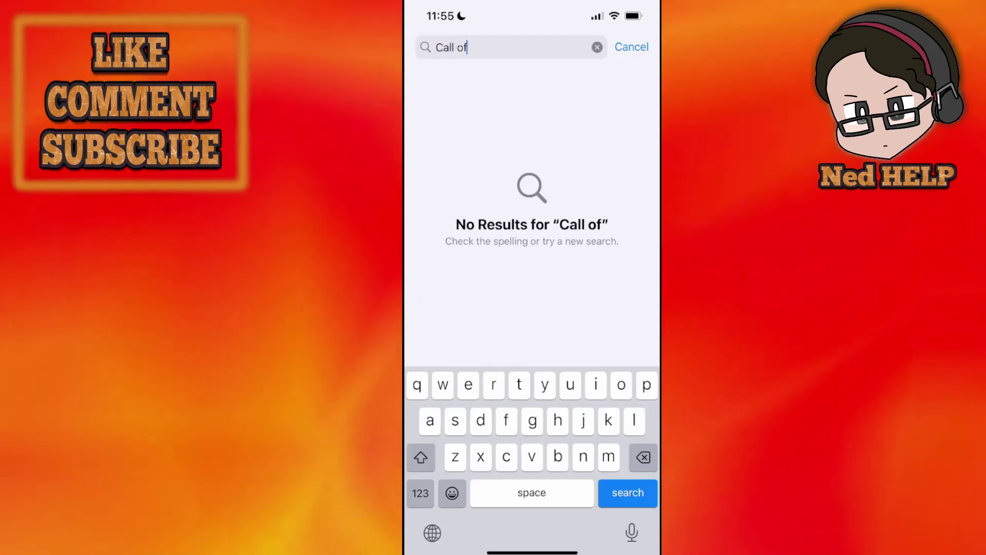
{"action": "type", "text": " duty"}
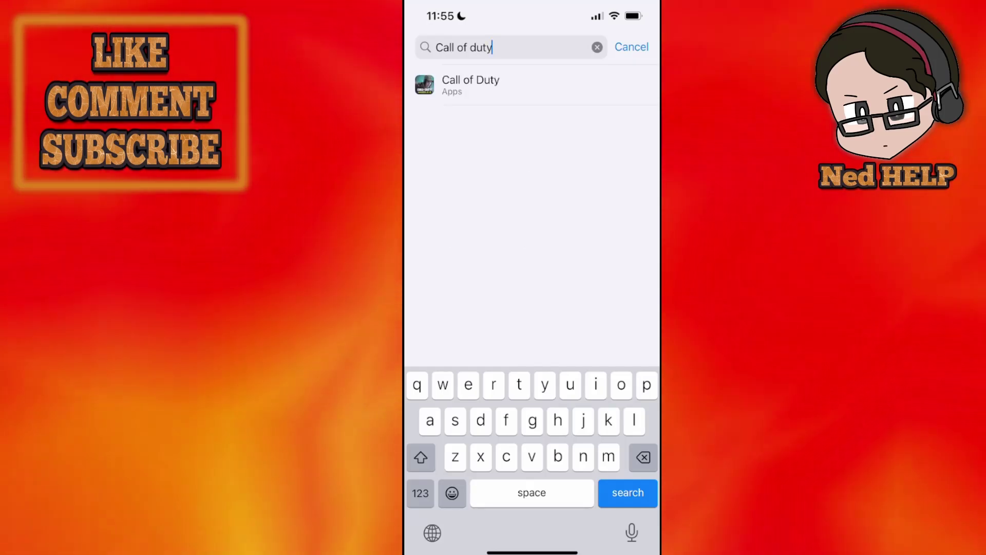
Step: Switch on Microphone access on the Call of Duty app's permissions page
{"action": "left_click", "coordinate": [478, 83]}
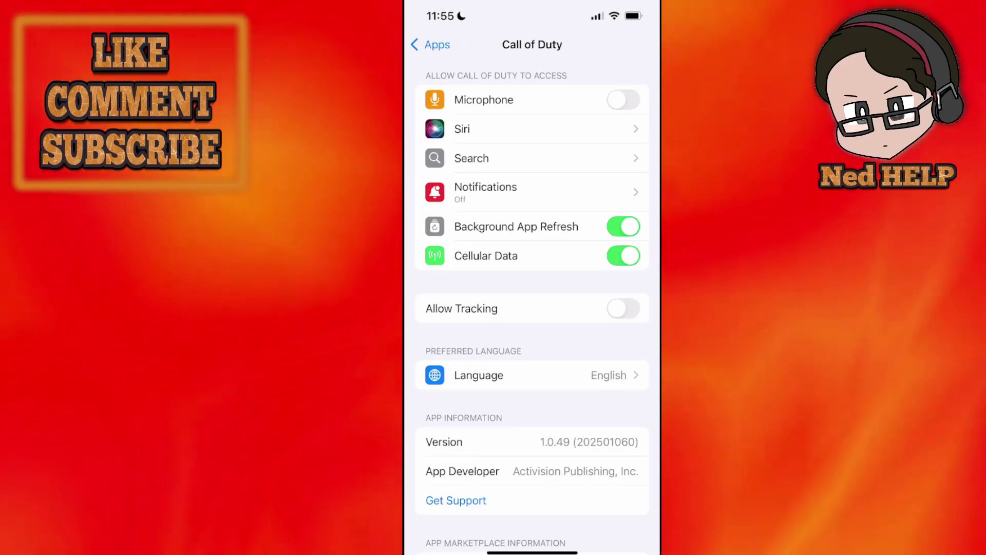
{"action": "left_click", "coordinate": [623, 100]}
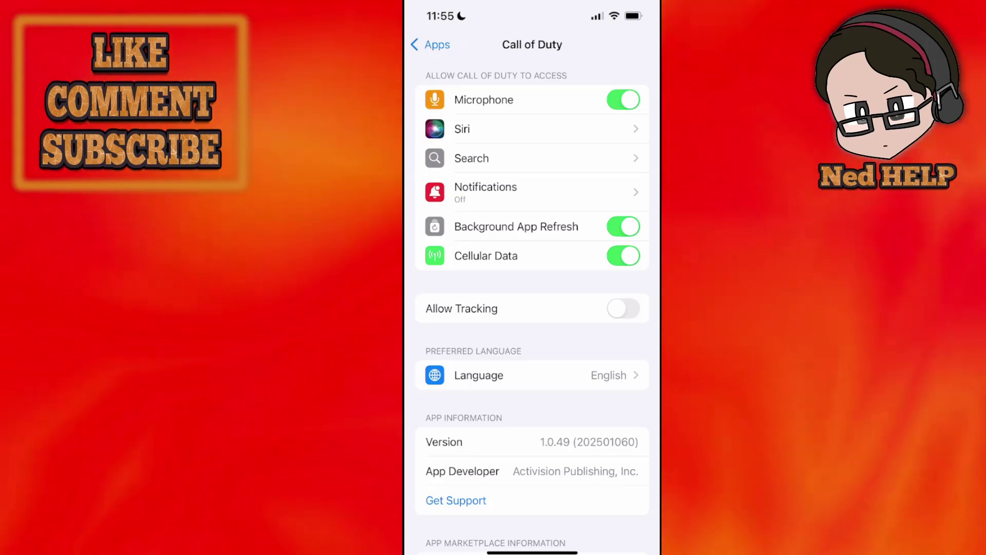